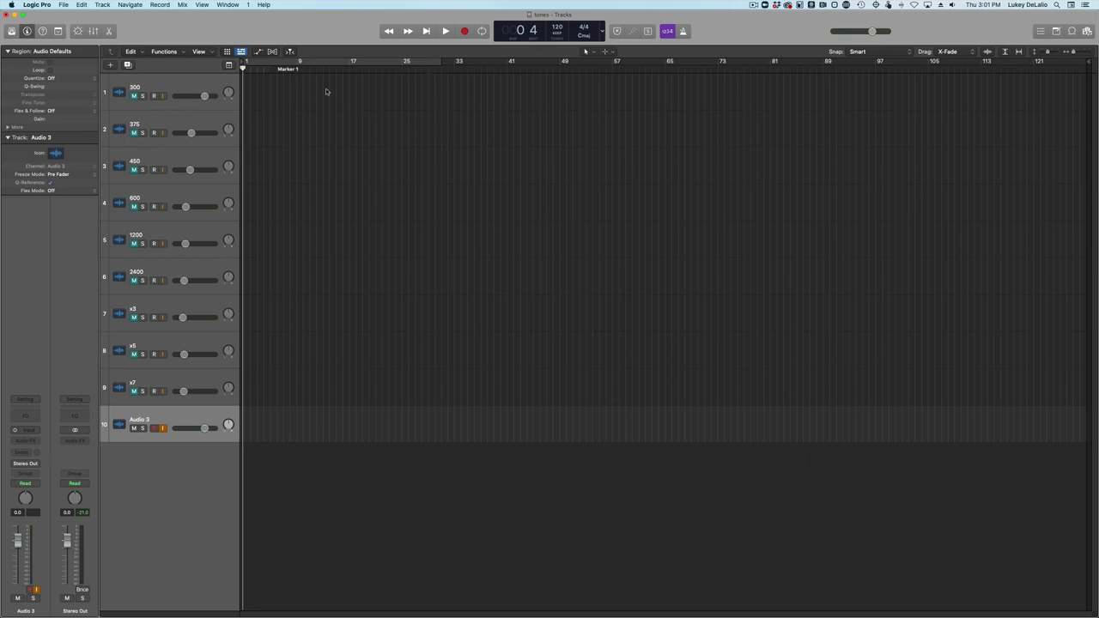
# Step: Unmute the 300, 600, 1200 and 2400 tracks and slightly lower the volumes of the 2400 and 600 tracks
pyautogui.click(134, 97)
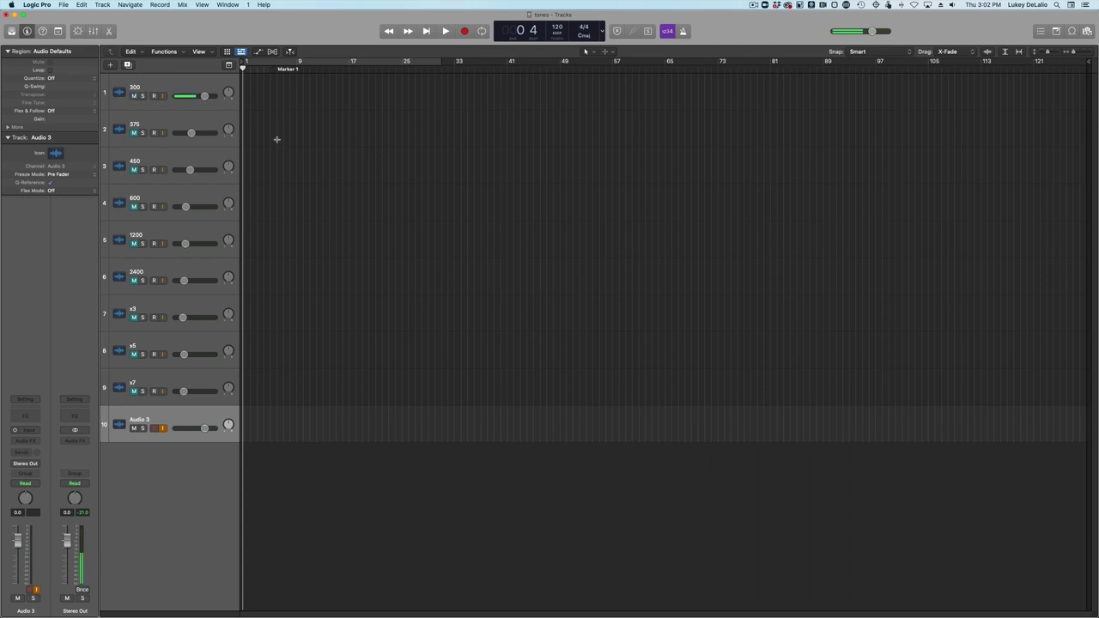
pyautogui.click(134, 207)
pyautogui.click(134, 243)
pyautogui.click(133, 280)
pyautogui.moveTo(183, 280); pyautogui.dragTo(182, 280)
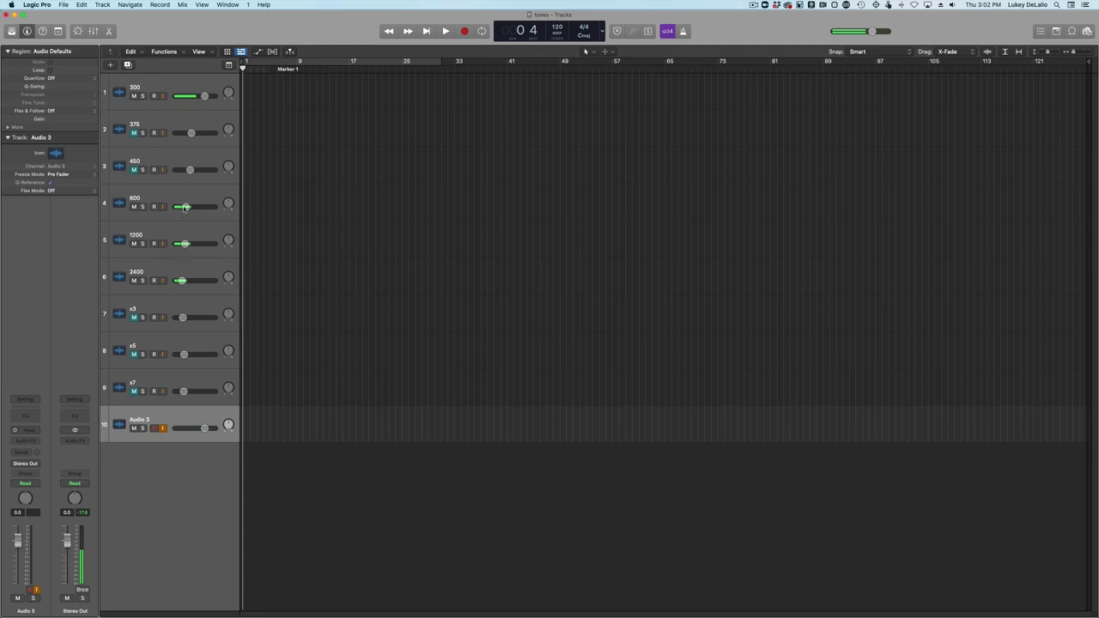
pyautogui.moveTo(186, 207); pyautogui.dragTo(184, 207)
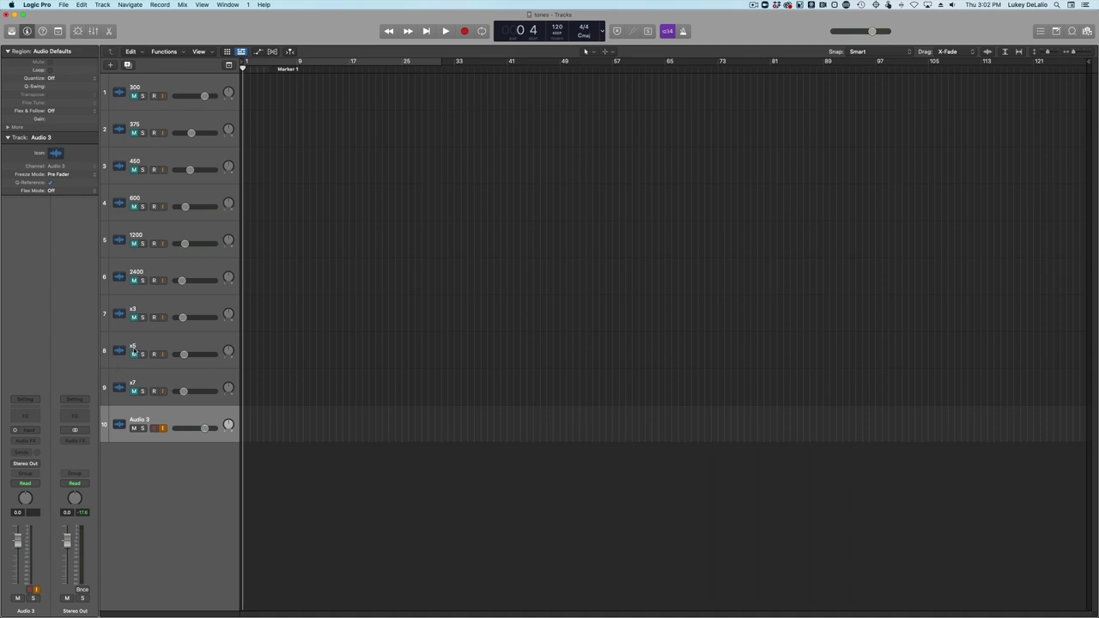
# Step: Unmute the 300 fundamental track together with the x3, x5 and x7 harmonic tracks
pyautogui.click(133, 95)
pyautogui.click(134, 318)
pyautogui.click(134, 355)
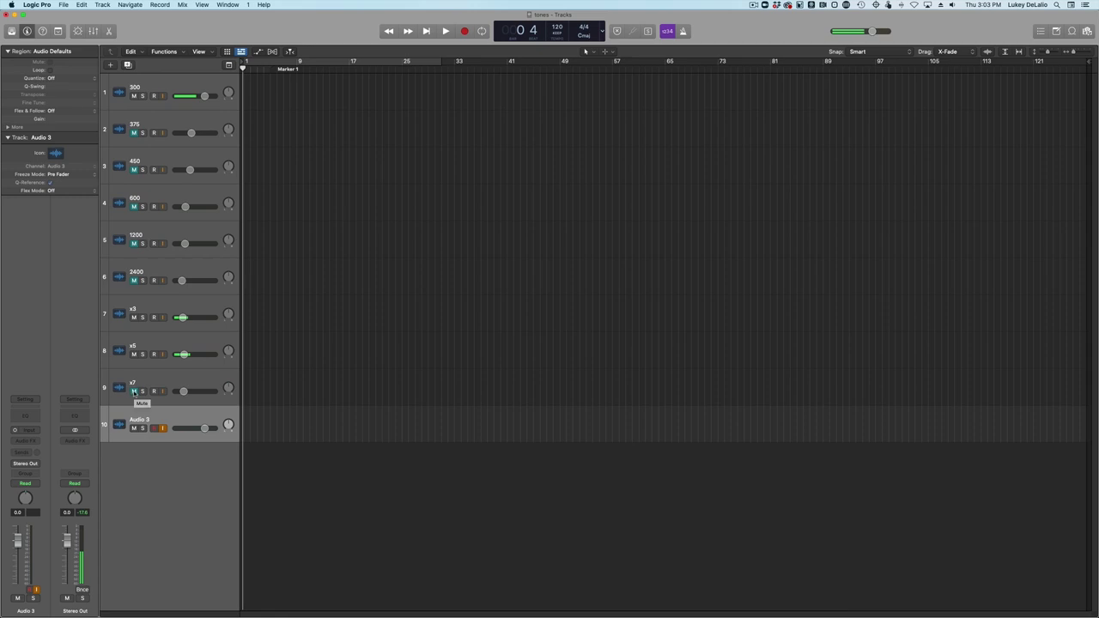
pyautogui.click(133, 391)
# Step: Add the 600, 1200 and 2400 tracks to the sounding tones by unmuting them
pyautogui.click(134, 207)
pyautogui.click(134, 244)
pyautogui.click(133, 280)
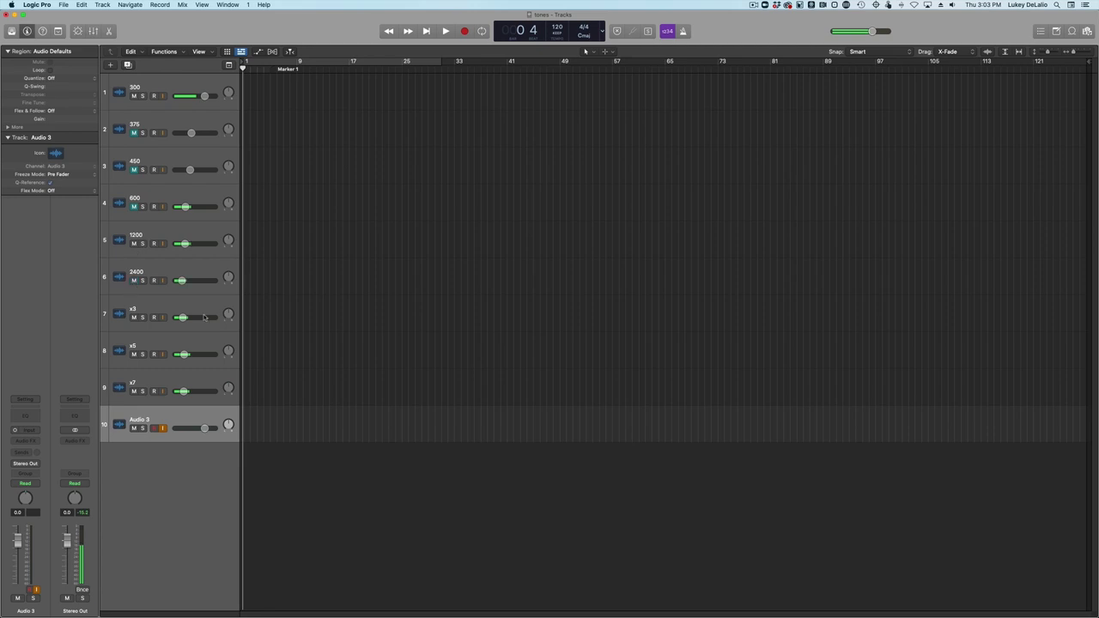
# Step: Silence the sounding tones by muting their tracks, including 600 and x5
pyautogui.click(134, 206)
pyautogui.click(133, 341)
pyautogui.click(134, 354)
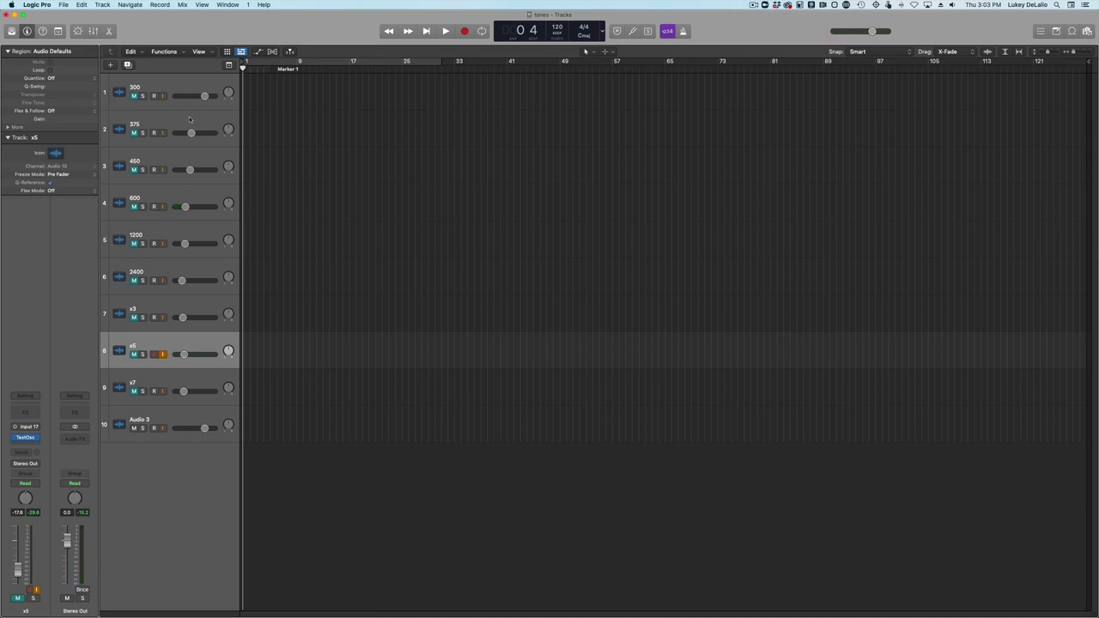
# Step: Unmute the 300, 375, 450, 600 and 1200 tracks one after another to build up the chord
pyautogui.click(134, 96)
pyautogui.click(134, 134)
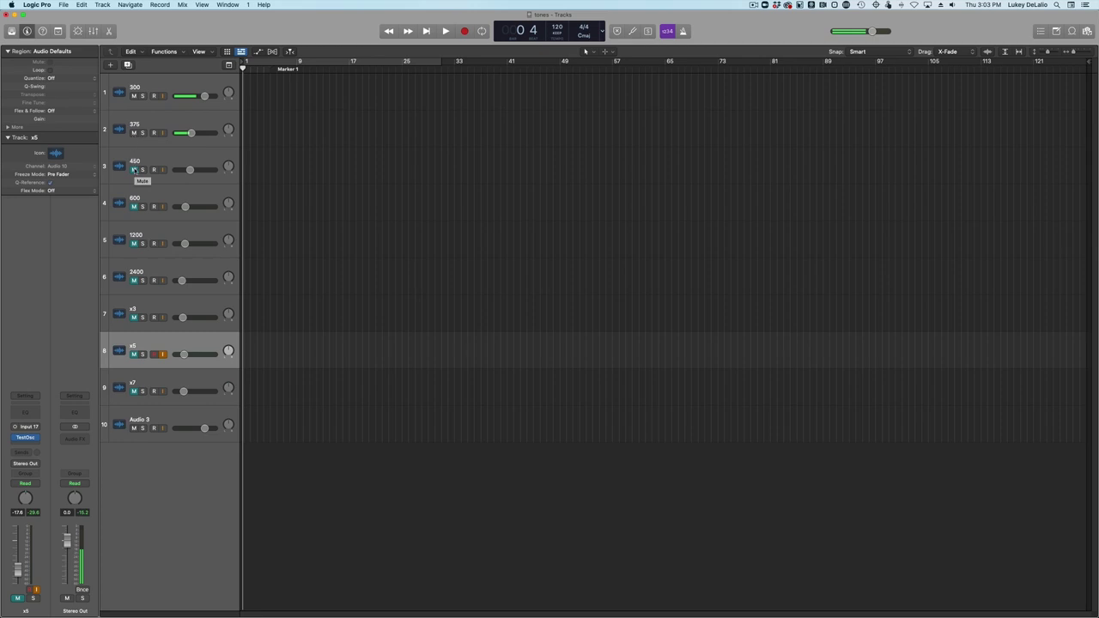
pyautogui.click(133, 170)
pyautogui.click(134, 206)
pyautogui.click(134, 243)
# Step: Mute the 1200 and 600 tracks, and toggle the 450 track's mute on and off
pyautogui.click(134, 243)
pyautogui.click(134, 206)
pyautogui.click(133, 169)
pyautogui.click(134, 169)
# Step: Add the x7, x5 and x3 harmonic tracks to the chord by unmuting them
pyautogui.click(134, 391)
pyautogui.click(134, 353)
pyautogui.click(134, 317)
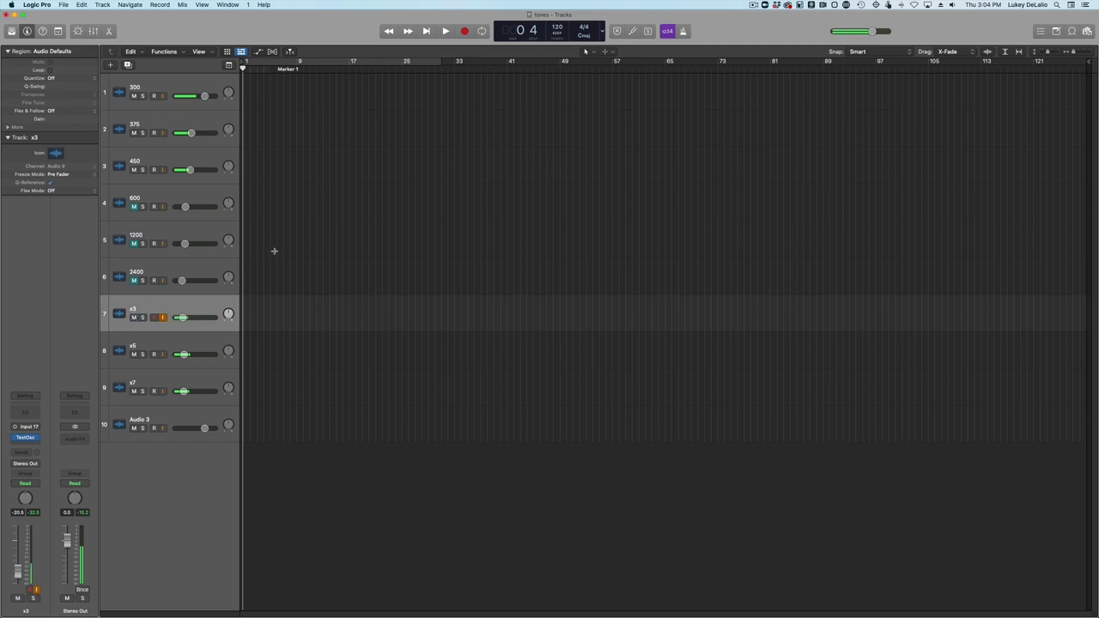
# Step: Mute the x5 and x3 harmonic tracks
pyautogui.click(134, 354)
pyautogui.click(134, 317)
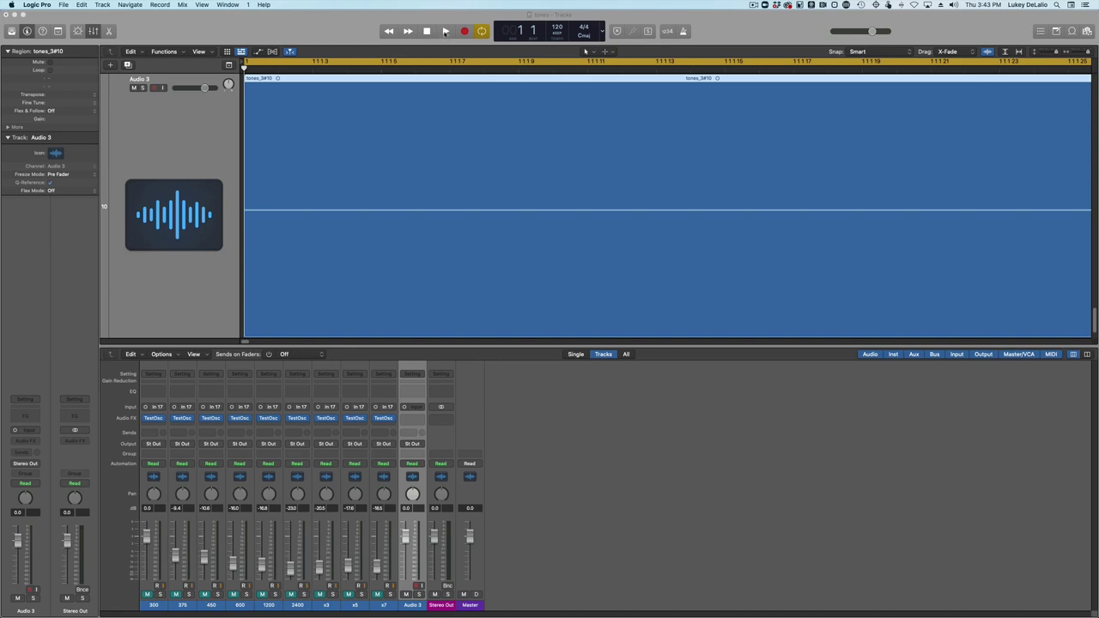
# Step: Play the looped audio region on the Audio 3 track
pyautogui.click(446, 32)
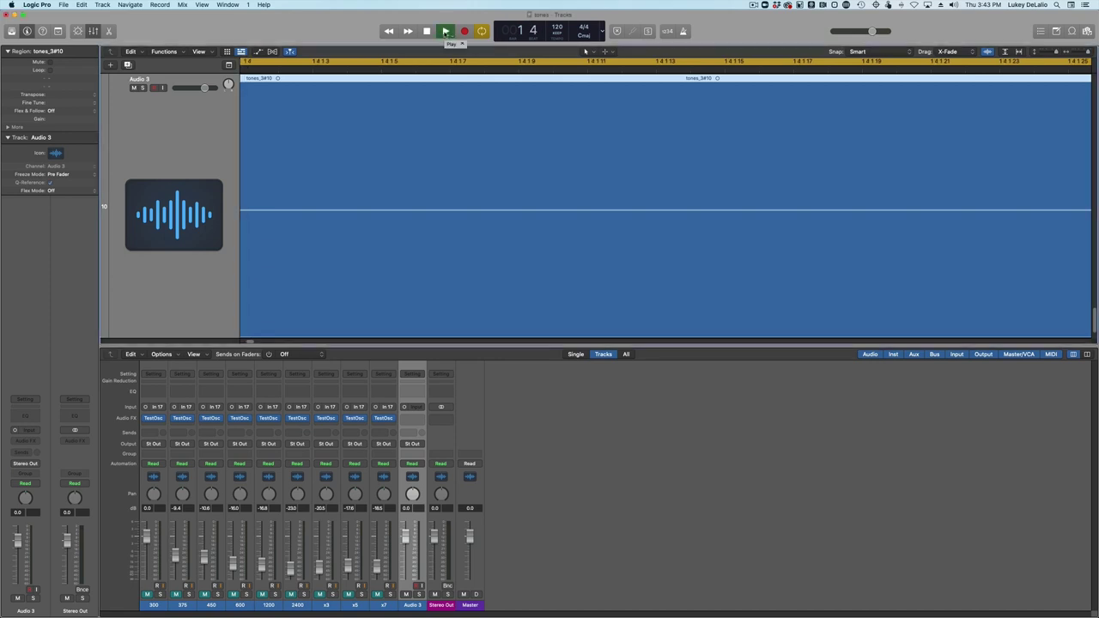